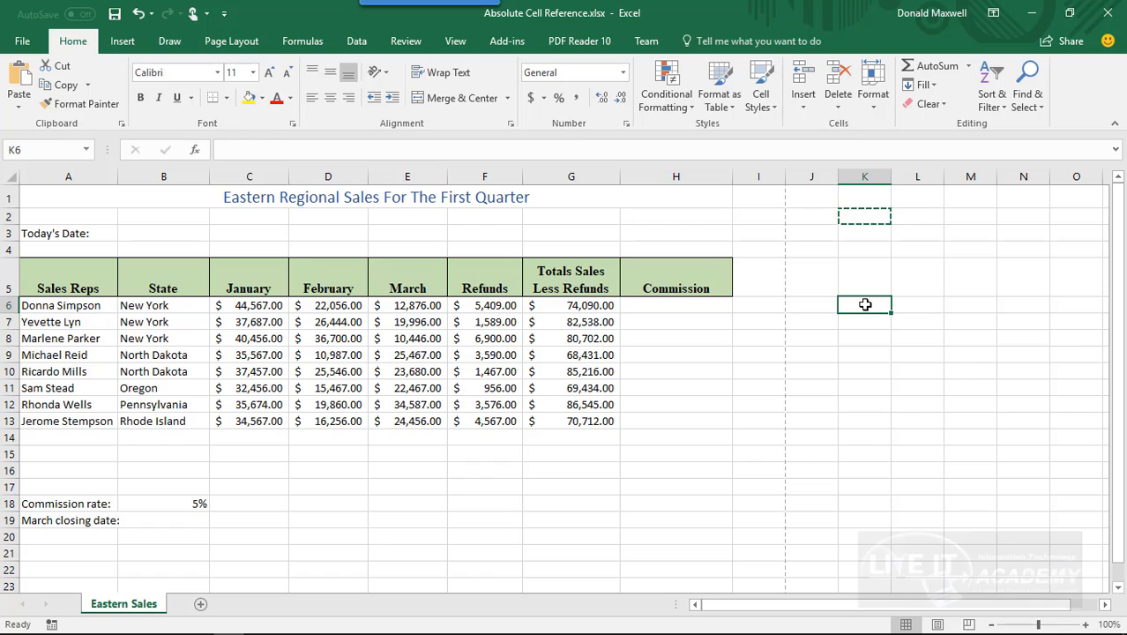
Step: Enter the formula =C6+D6 in cell K6 and widen column K to fit the result
{"action": "type", "text": "="}
{"action": "left_click", "coordinate": [270, 304]}
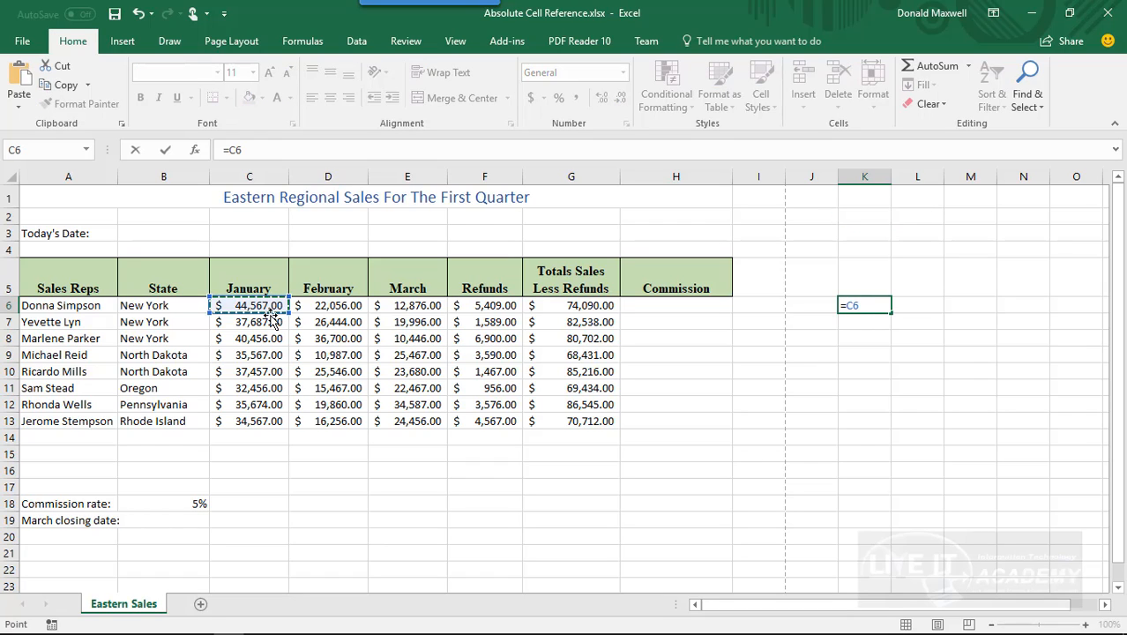
{"action": "type", "text": "+"}
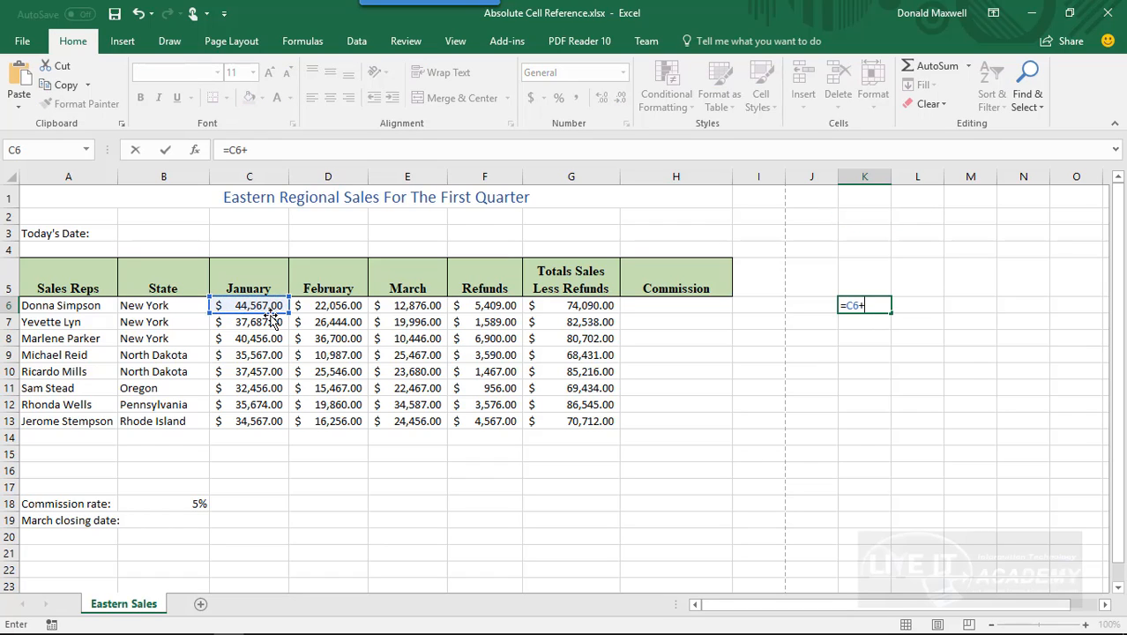
{"action": "left_click", "coordinate": [341, 308]}
{"action": "key", "text": "Return"}
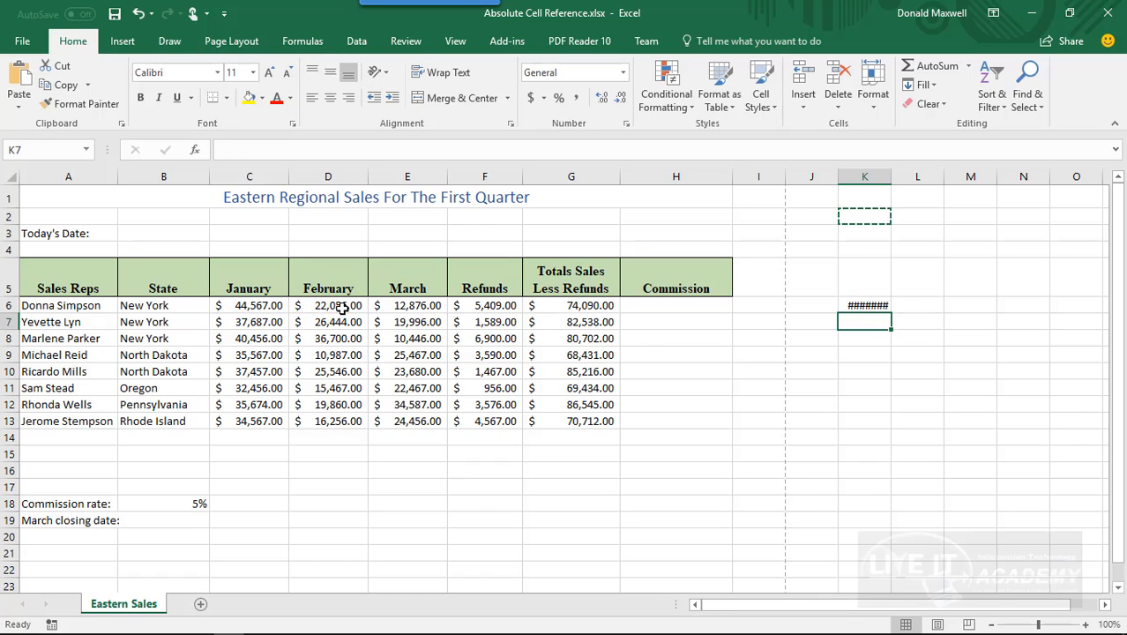
{"action": "left_click_drag", "start_coordinate": [891, 179], "coordinate": [915, 181]}
Step: Fill the K6 formula down through K13 and check how its relative references adjust in K7, K8 and K9
{"action": "left_click", "coordinate": [873, 305]}
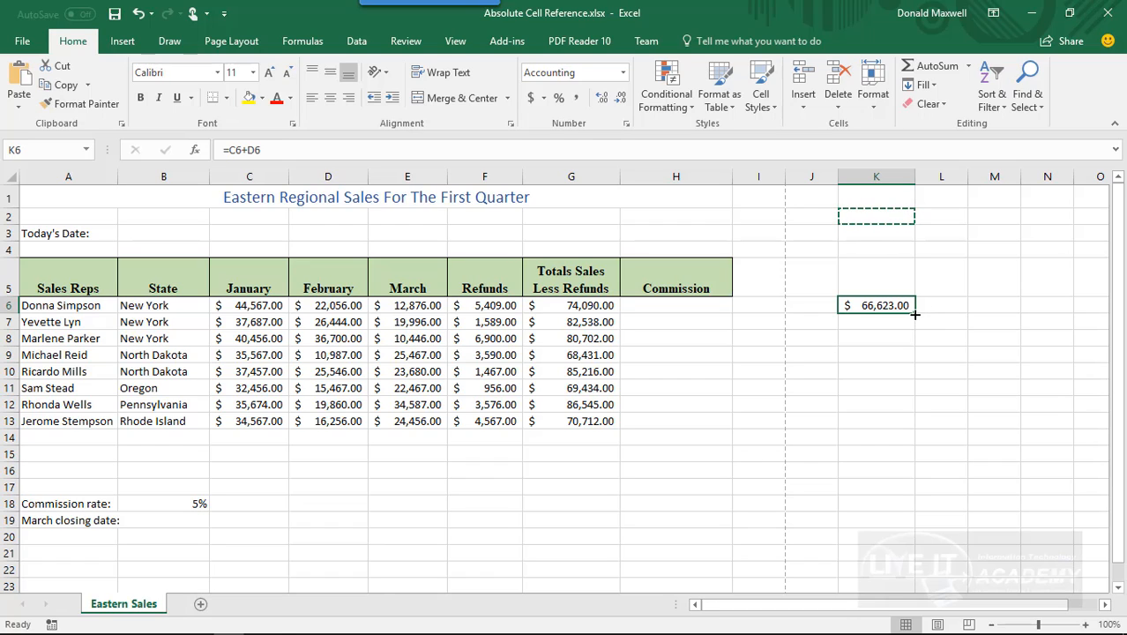
{"action": "left_click_drag", "start_coordinate": [916, 314], "coordinate": [916, 423]}
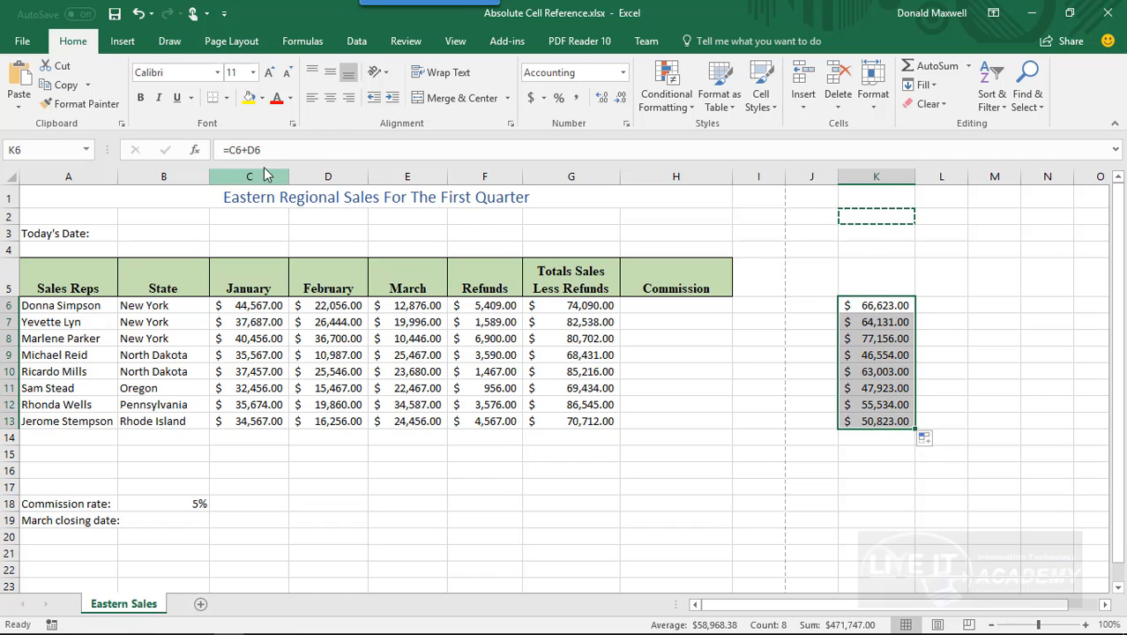
{"action": "left_click", "coordinate": [872, 322]}
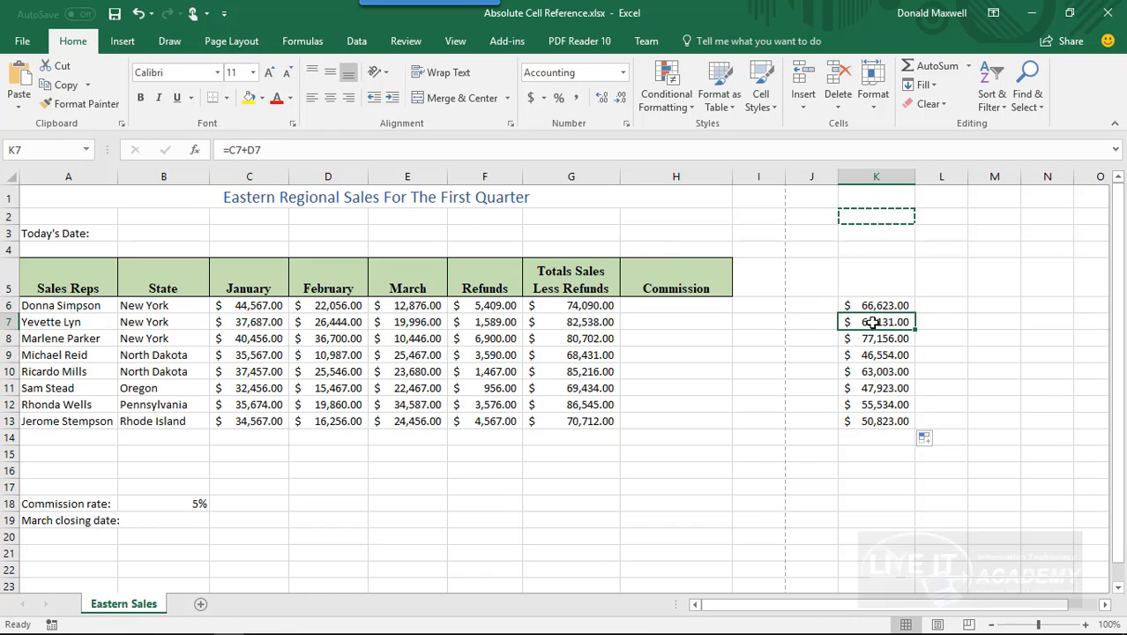
{"action": "left_click", "coordinate": [882, 344]}
{"action": "left_click", "coordinate": [881, 354]}
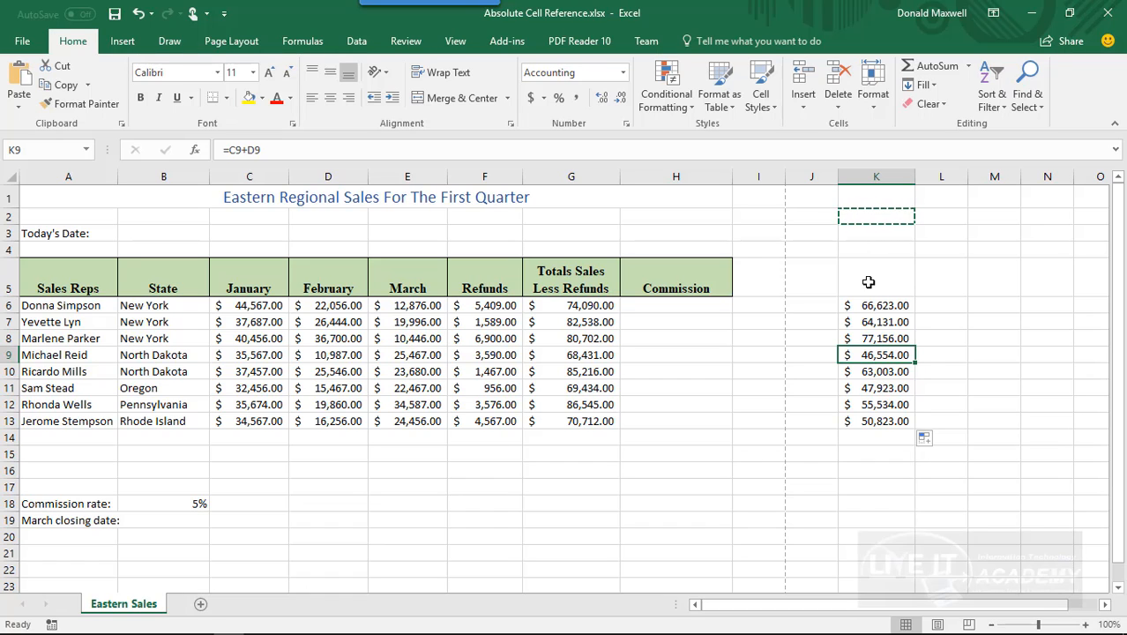
Step: Clear the contents of cells K6 through K13
{"action": "left_click_drag", "start_coordinate": [873, 305], "coordinate": [878, 414]}
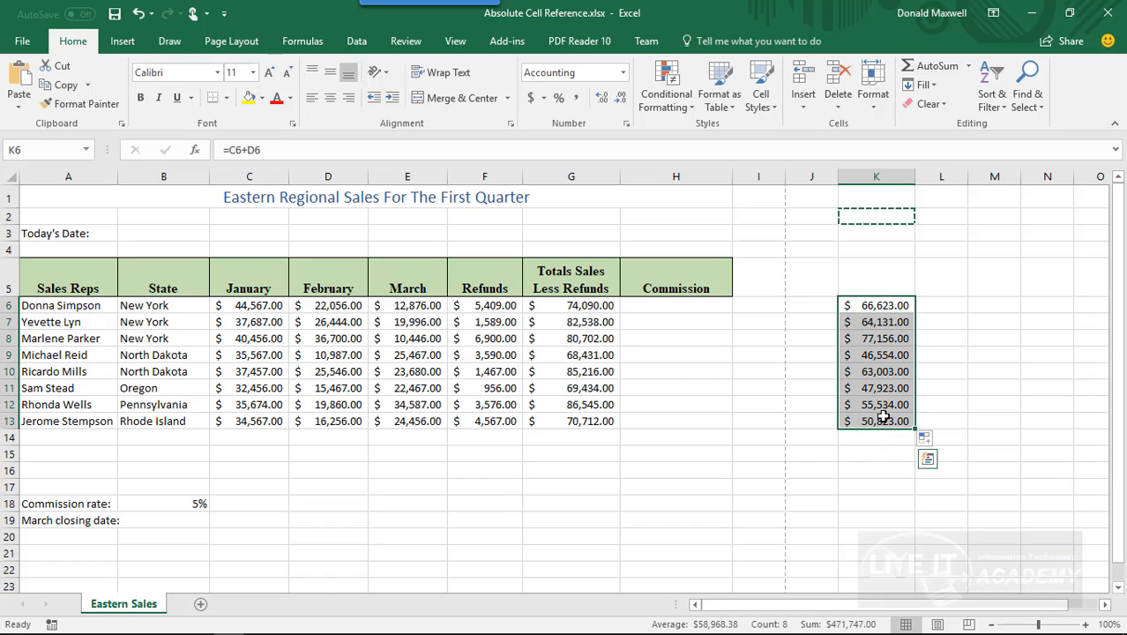
{"action": "right_click", "coordinate": [871, 397]}
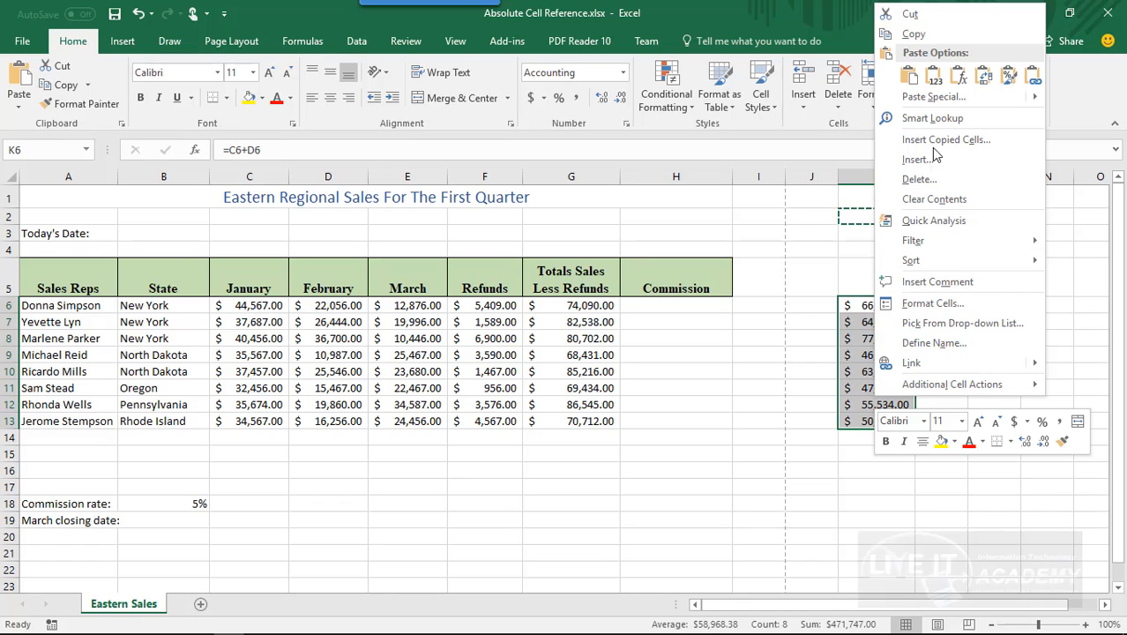
{"action": "left_click", "coordinate": [926, 201]}
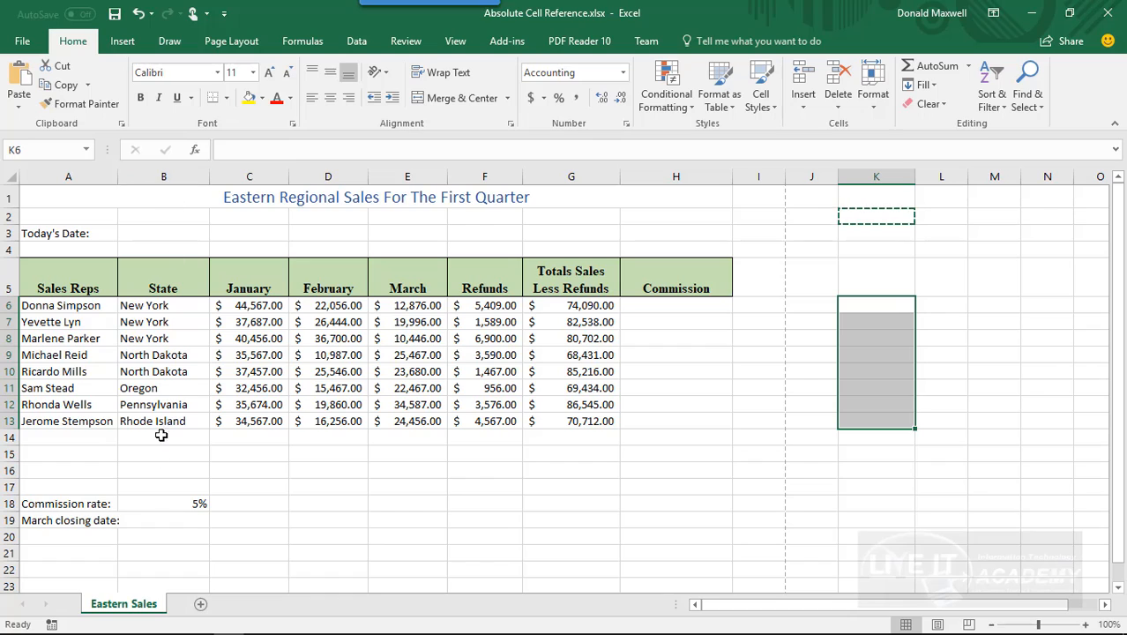
Step: Begin the Commission formula in H6 with an absolute reference to the commission rate, $B$18
{"action": "left_click", "coordinate": [151, 505]}
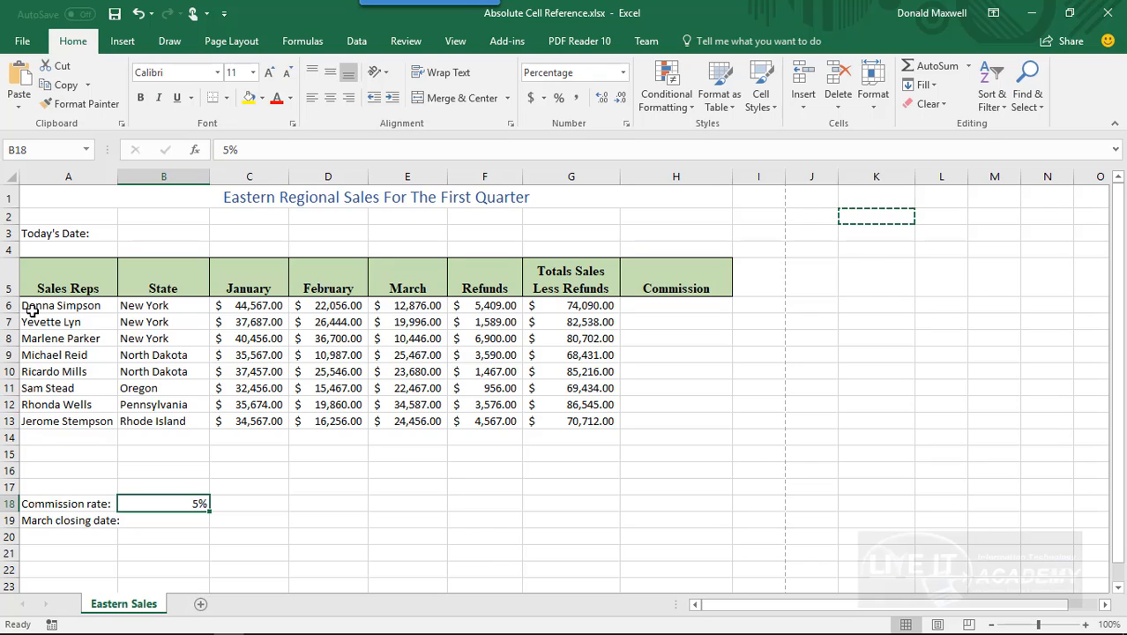
{"action": "left_click", "coordinate": [687, 306]}
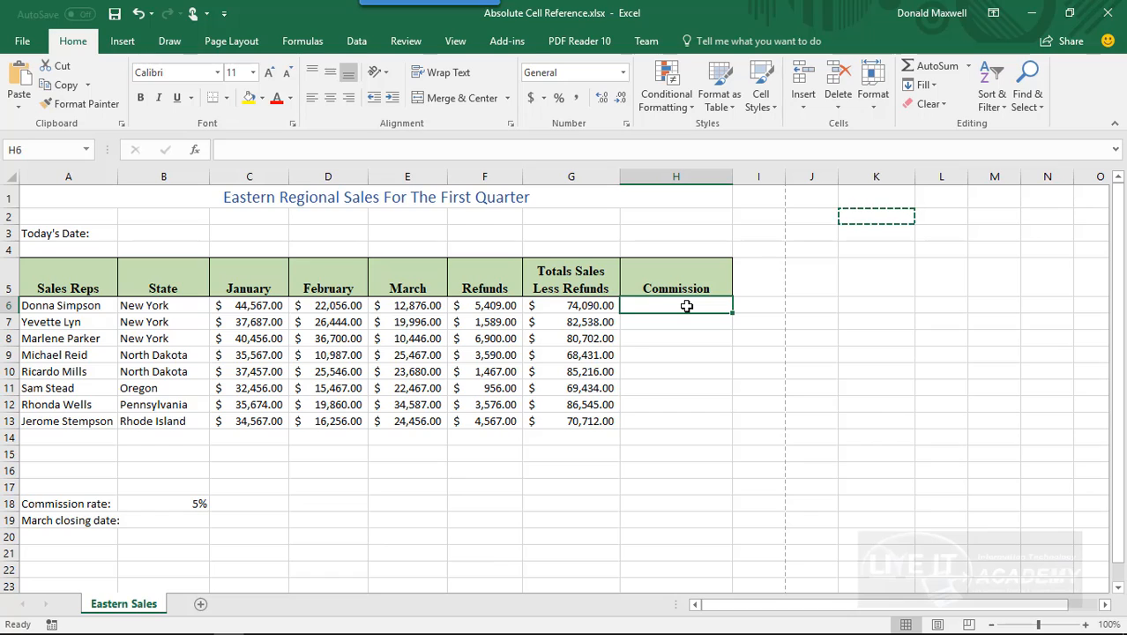
{"action": "type", "text": "="}
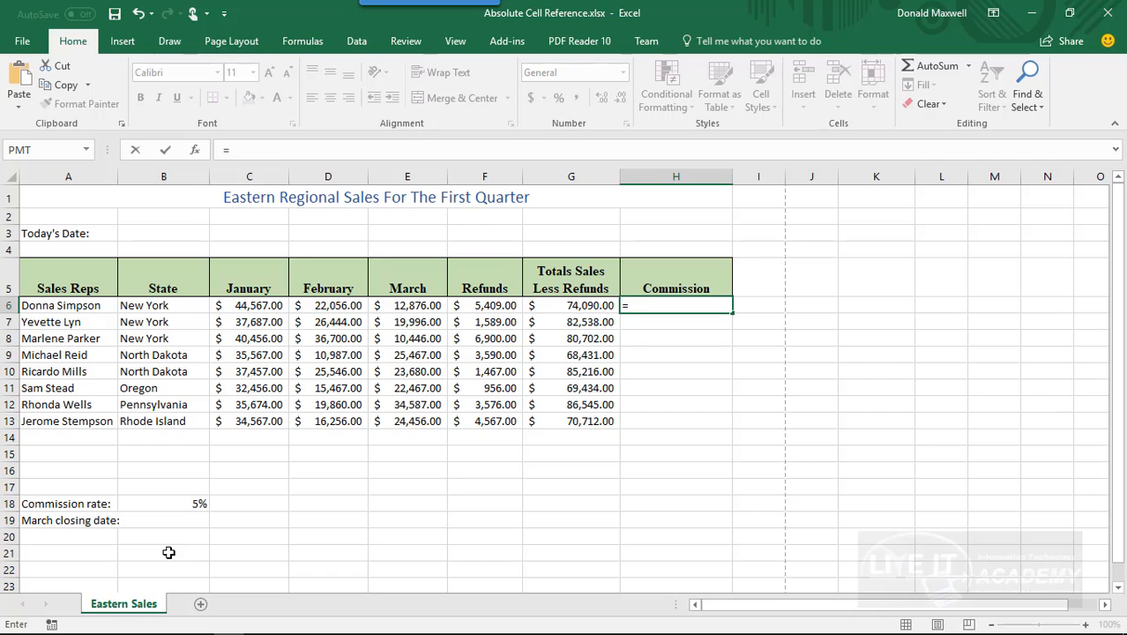
{"action": "left_click", "coordinate": [178, 503]}
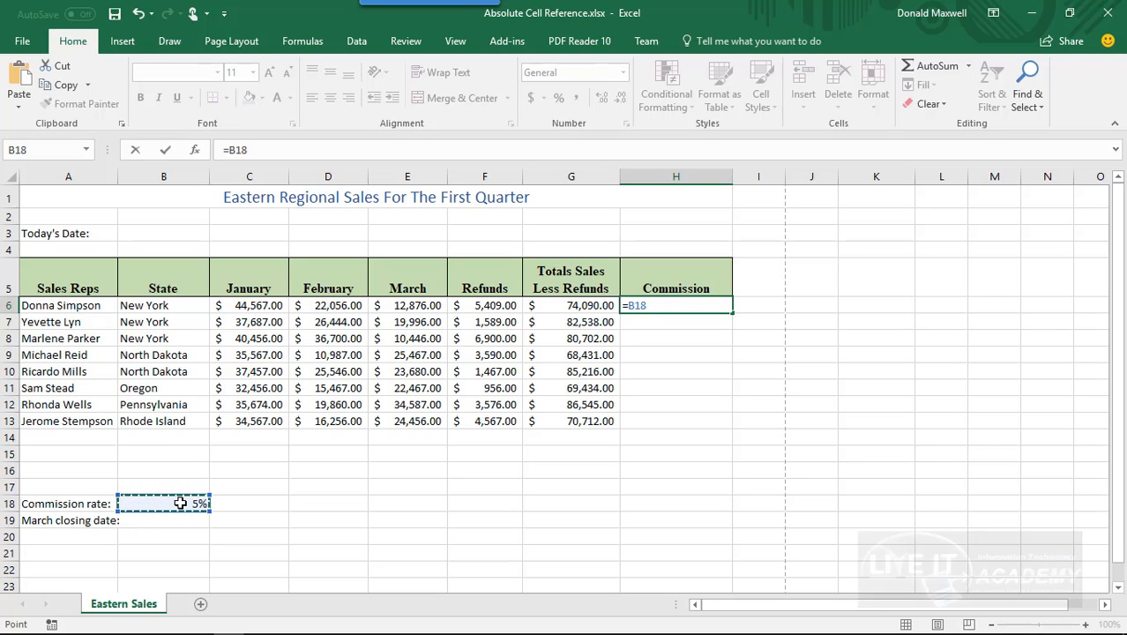
{"action": "key", "text": "F4"}
{"action": "key", "text": "F4"}
{"action": "key", "text": "F4"}
{"action": "key", "text": "F4"}
{"action": "key", "text": "F4"}
{"action": "key", "text": "F4"}
{"action": "key", "text": "F4"}
{"action": "key", "text": "F4"}
{"action": "key", "text": "F4"}
Step: Complete the H6 formula as =$B$18*G6 and fill it down the Commission column through H13
{"action": "type", "text": "*"}
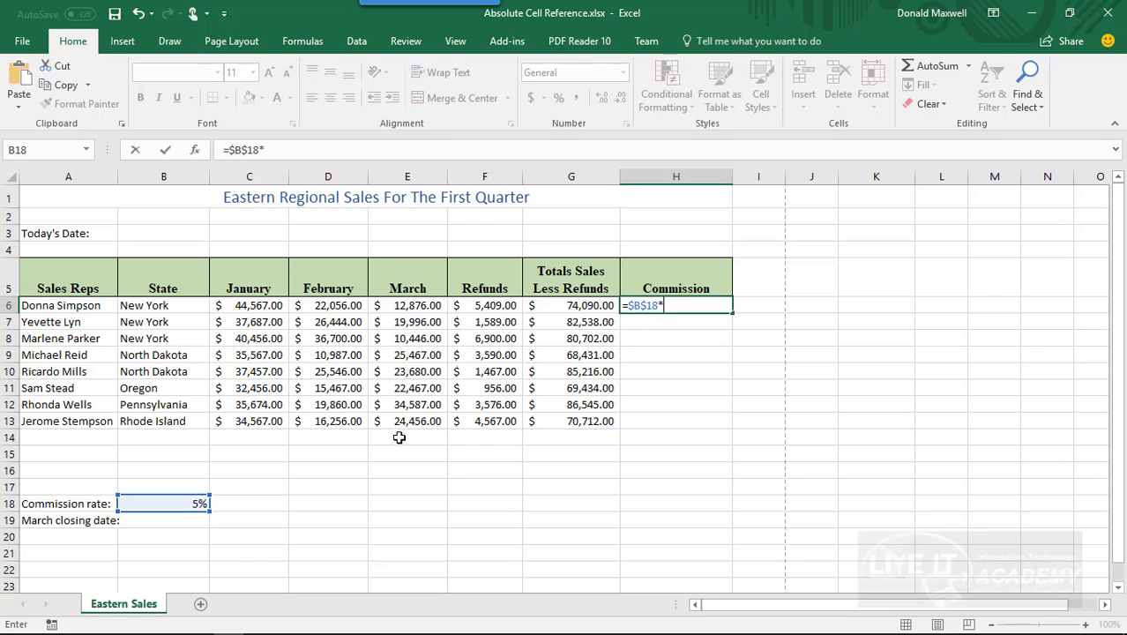
{"action": "left_click", "coordinate": [586, 306]}
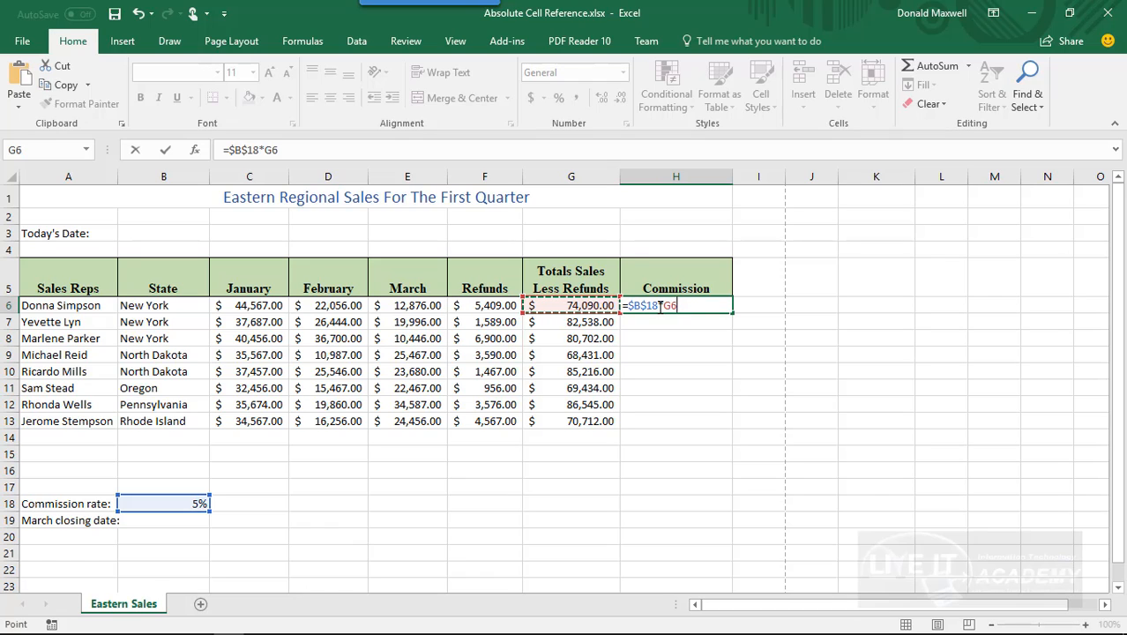
{"action": "left_click", "coordinate": [167, 153]}
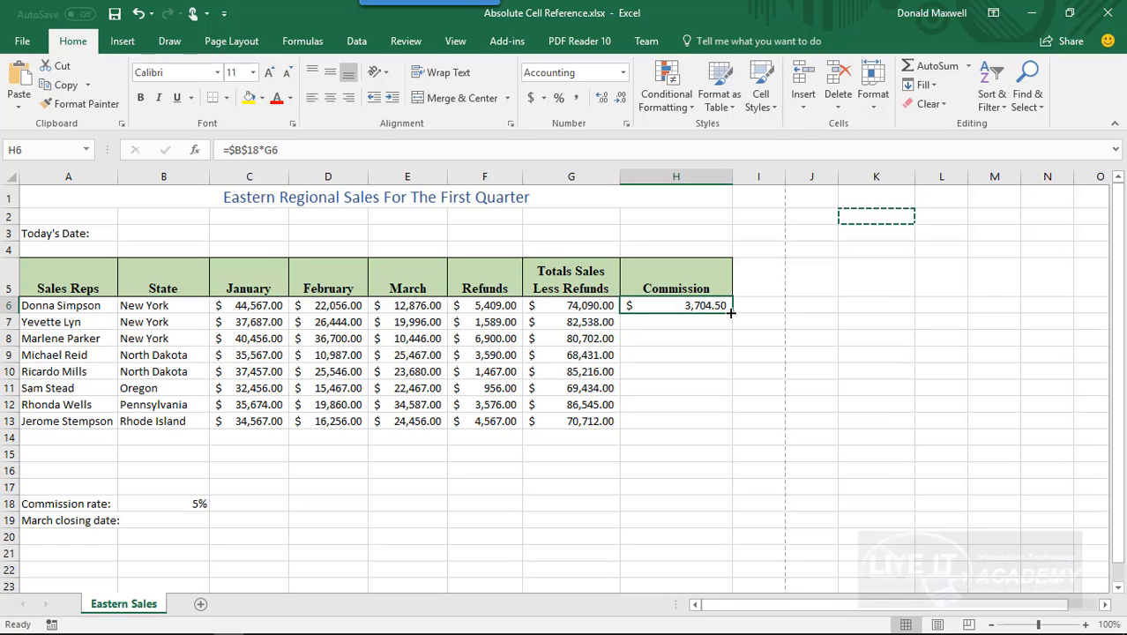
{"action": "left_click_drag", "start_coordinate": [730, 312], "coordinate": [730, 428]}
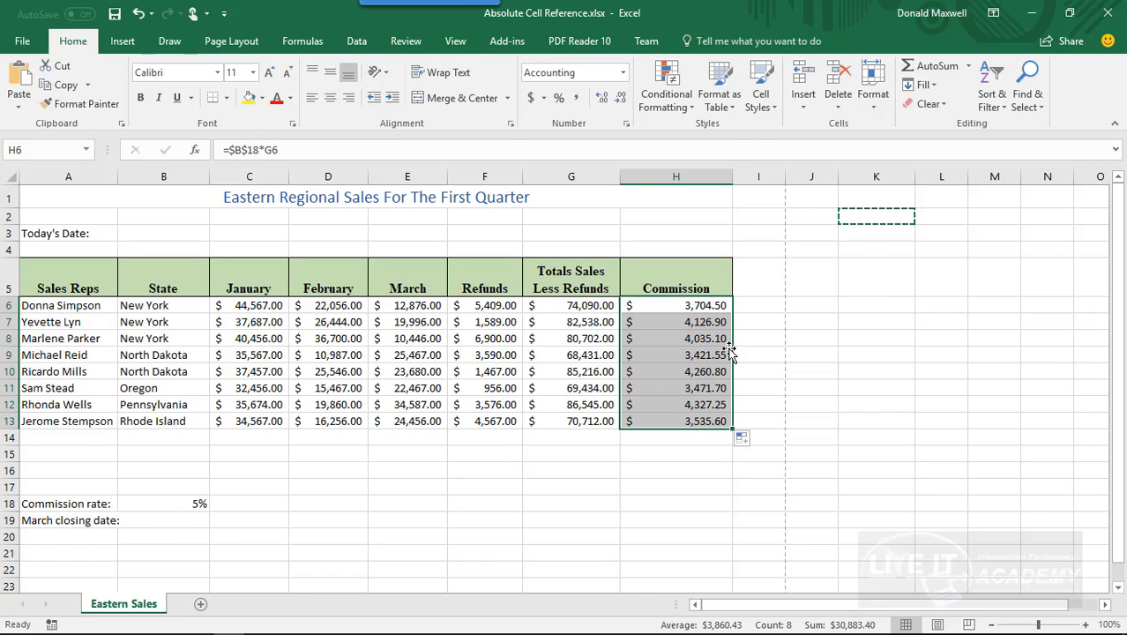
Step: Examine the formulas in Commission cells H6 through H13, comparing the absolute rate reference with the relative sales reference in each row
{"action": "left_click", "coordinate": [675, 324]}
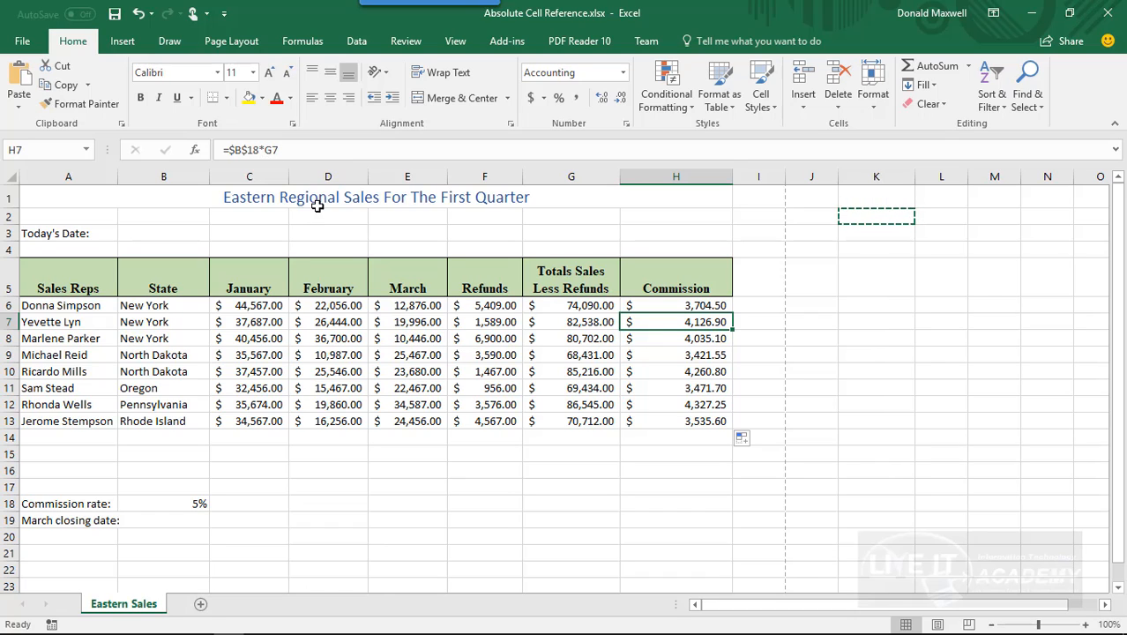
{"action": "left_click", "coordinate": [678, 337]}
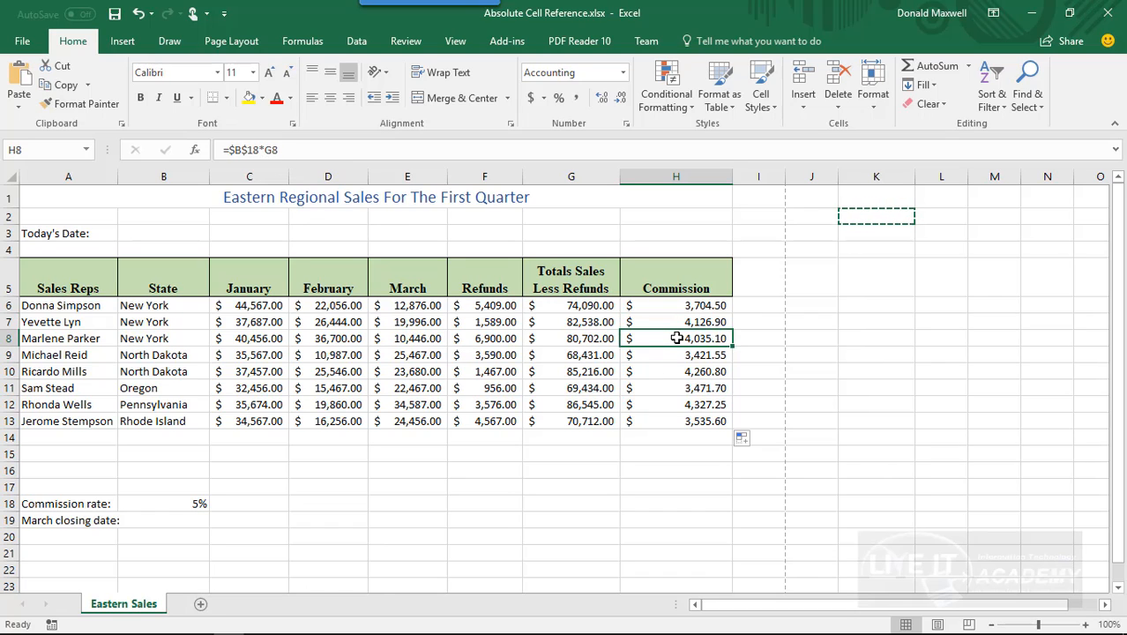
{"action": "left_click", "coordinate": [667, 354]}
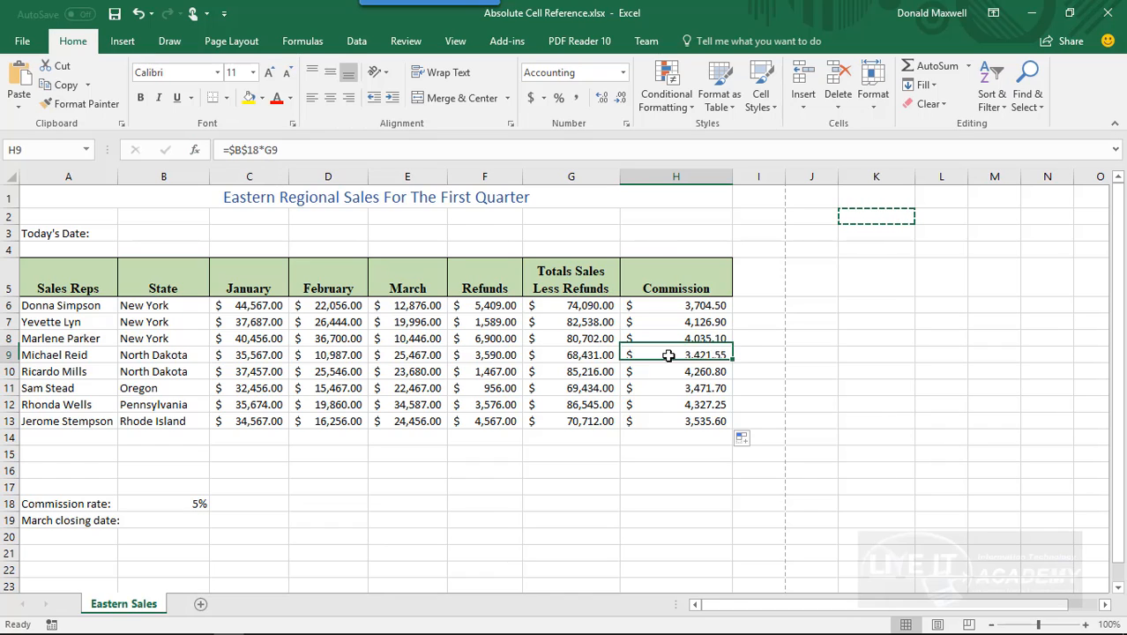
{"action": "left_click", "coordinate": [666, 372]}
{"action": "left_click", "coordinate": [667, 388]}
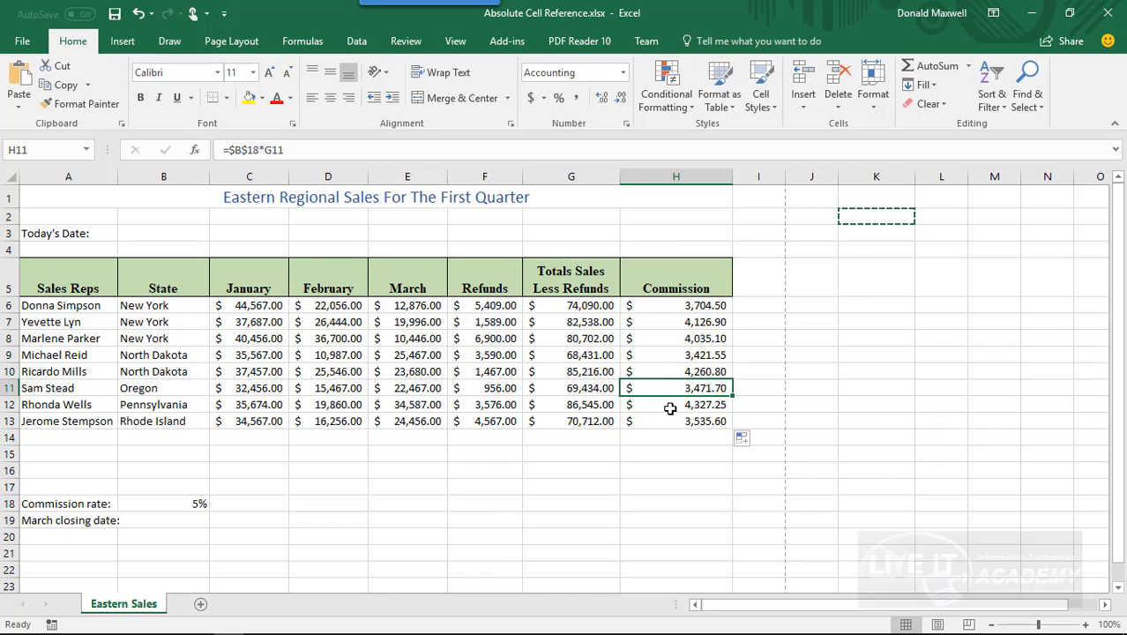
{"action": "left_click", "coordinate": [672, 404]}
{"action": "left_click", "coordinate": [675, 421]}
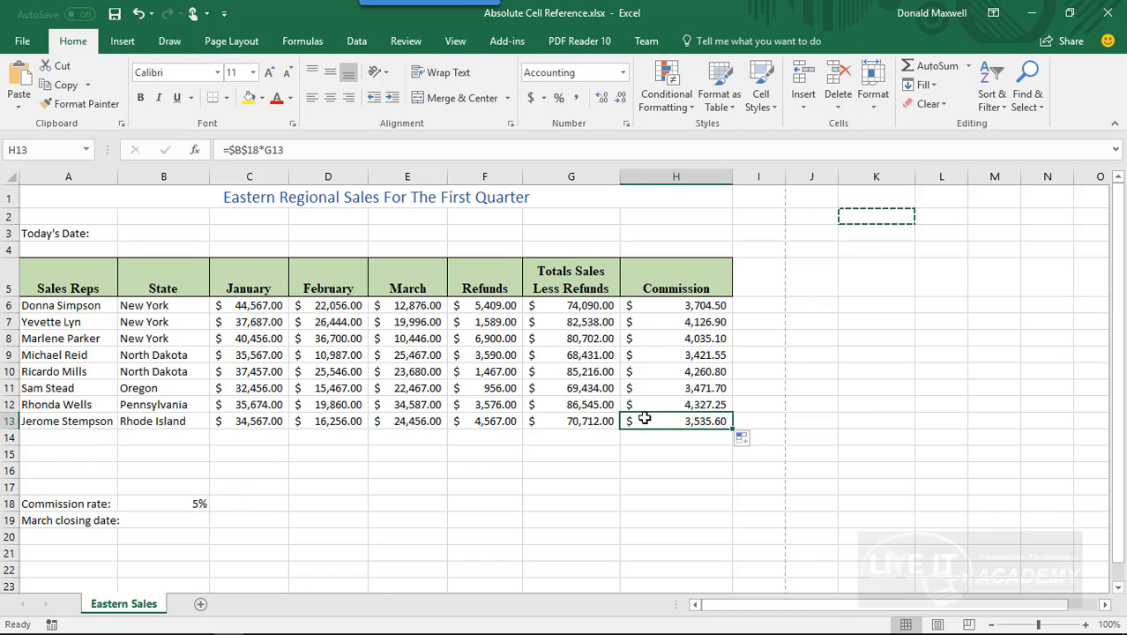
{"action": "left_click", "coordinate": [699, 305]}
{"action": "left_click", "coordinate": [706, 321]}
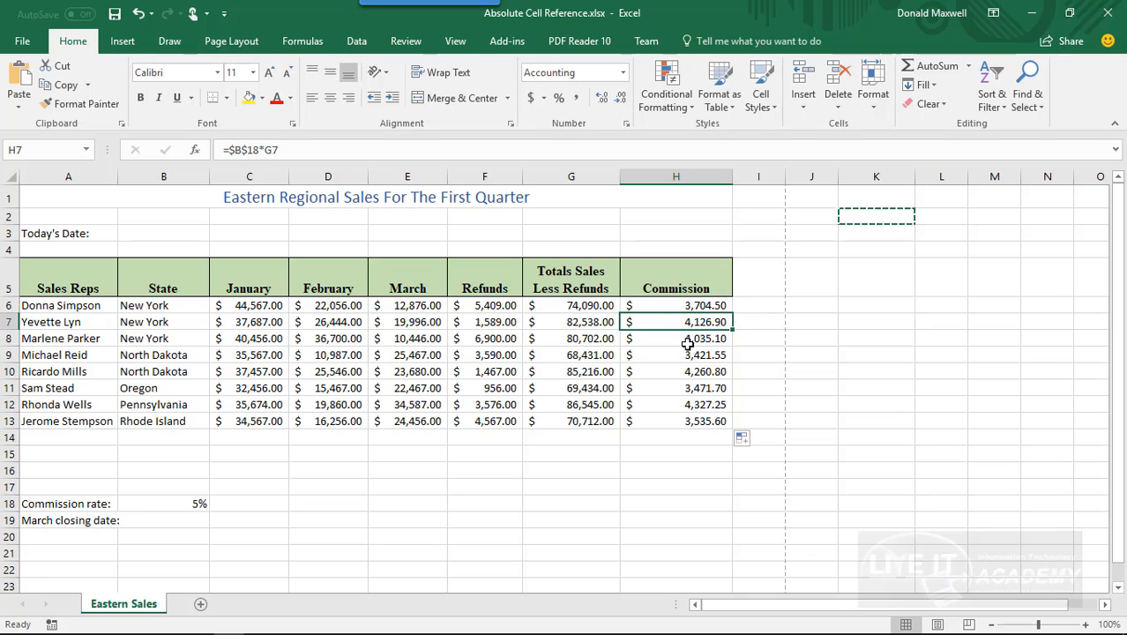
{"action": "left_click", "coordinate": [687, 337]}
{"action": "left_click", "coordinate": [672, 355]}
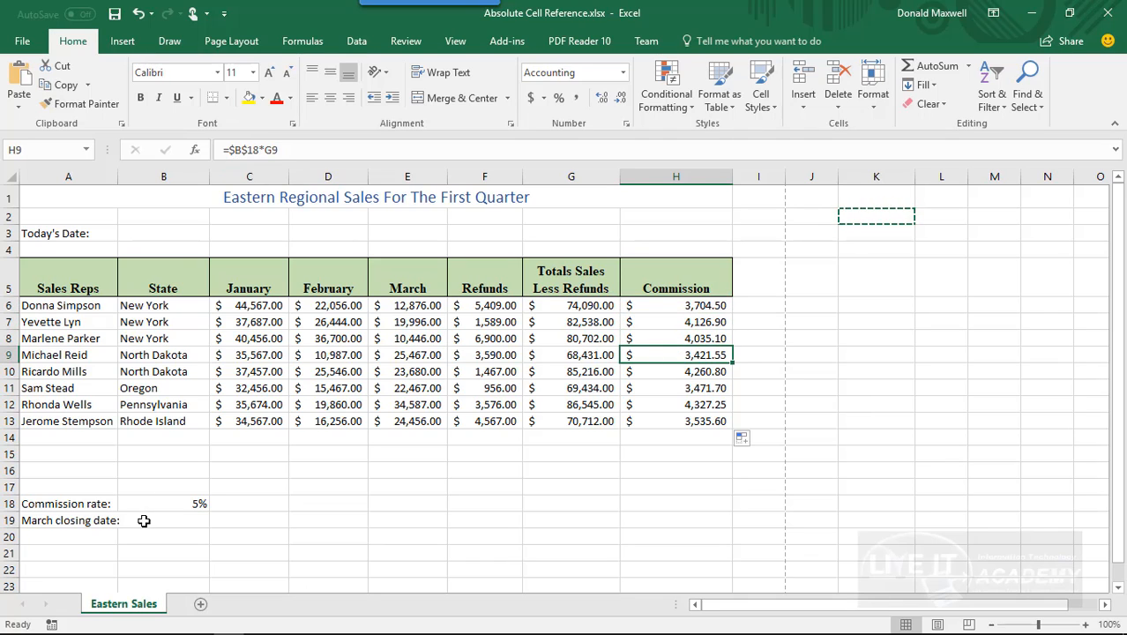
{"action": "left_click", "coordinate": [687, 371]}
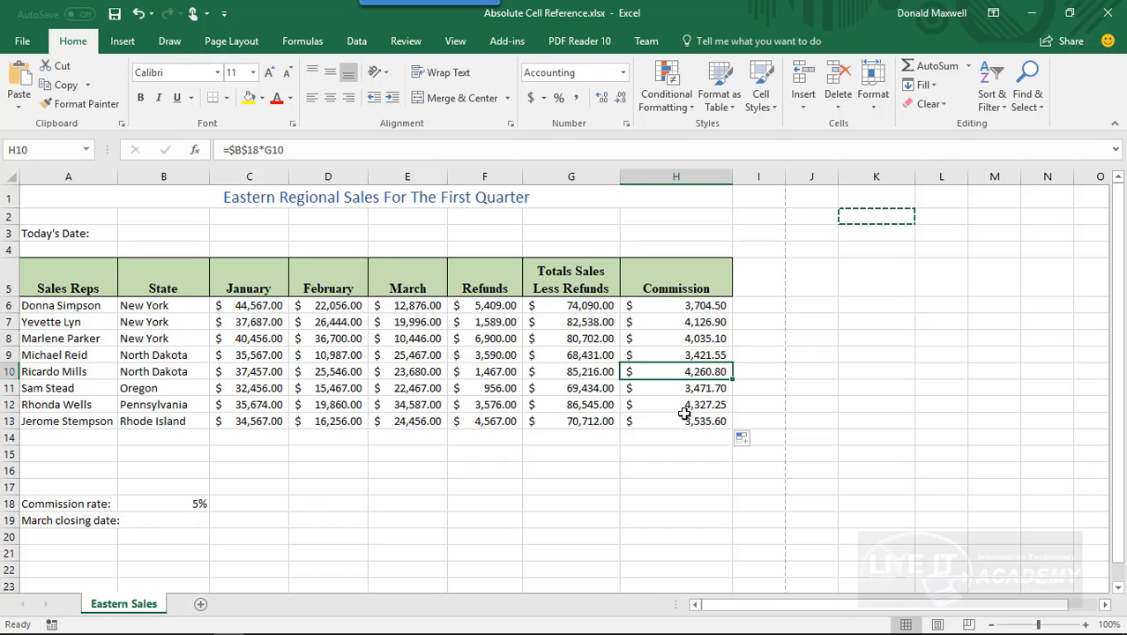
{"action": "left_click", "coordinate": [675, 388]}
{"action": "left_click", "coordinate": [677, 405]}
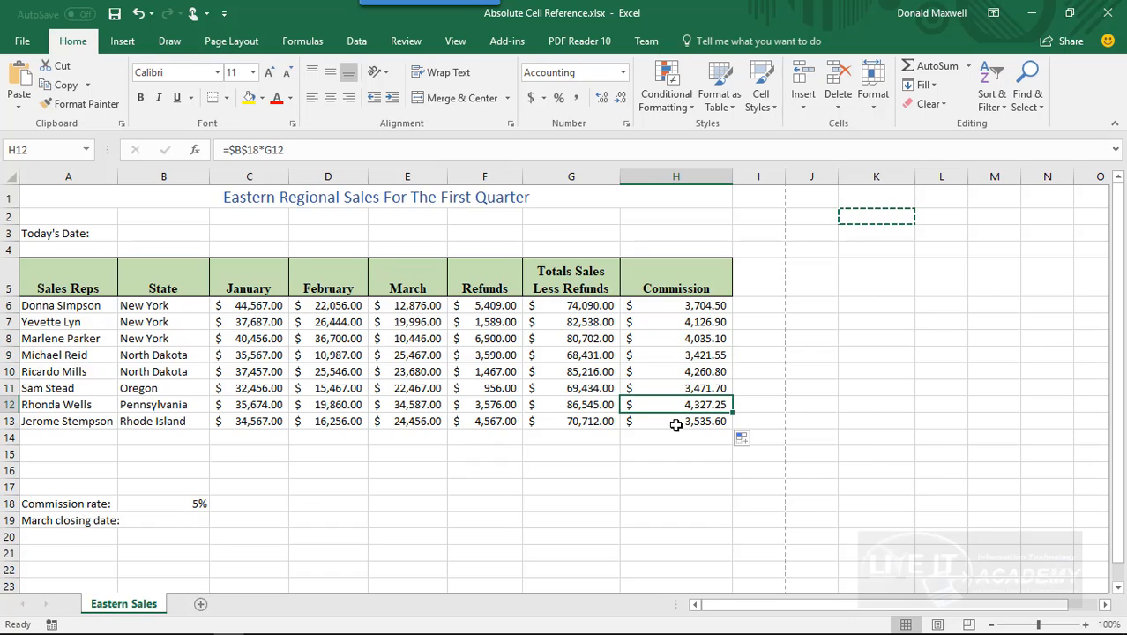
{"action": "left_click", "coordinate": [675, 423]}
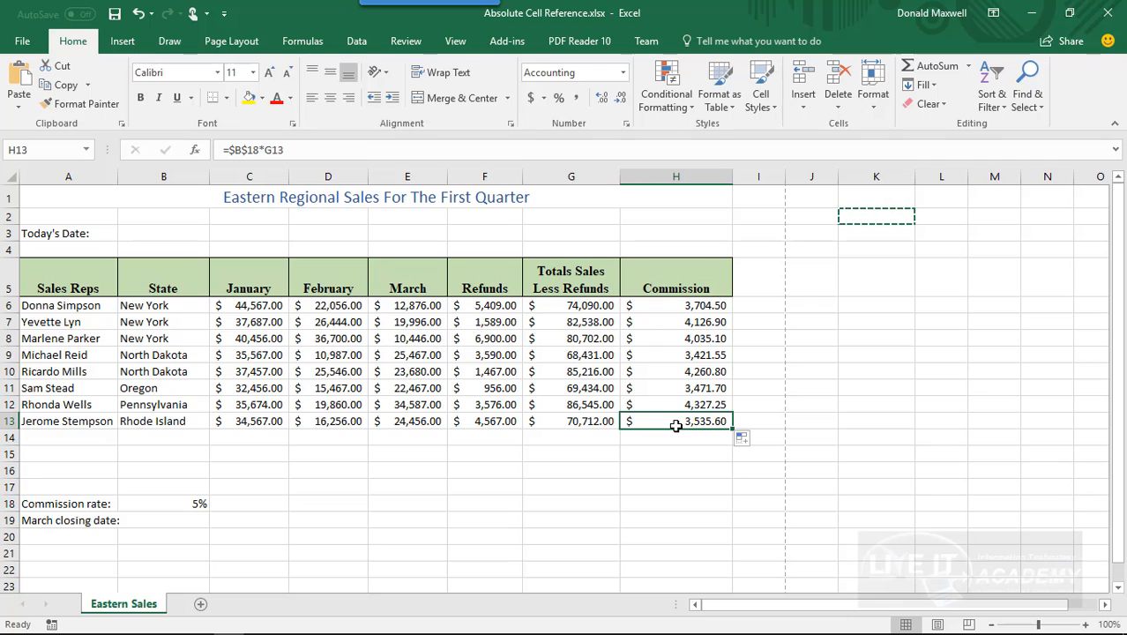
{"action": "left_click", "coordinate": [660, 305]}
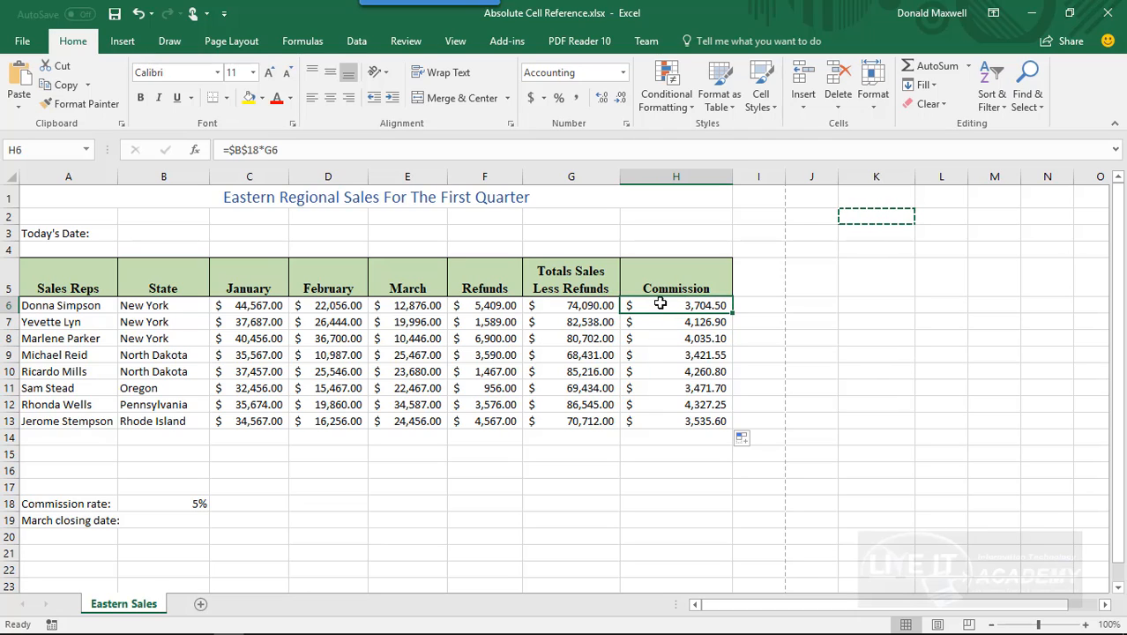